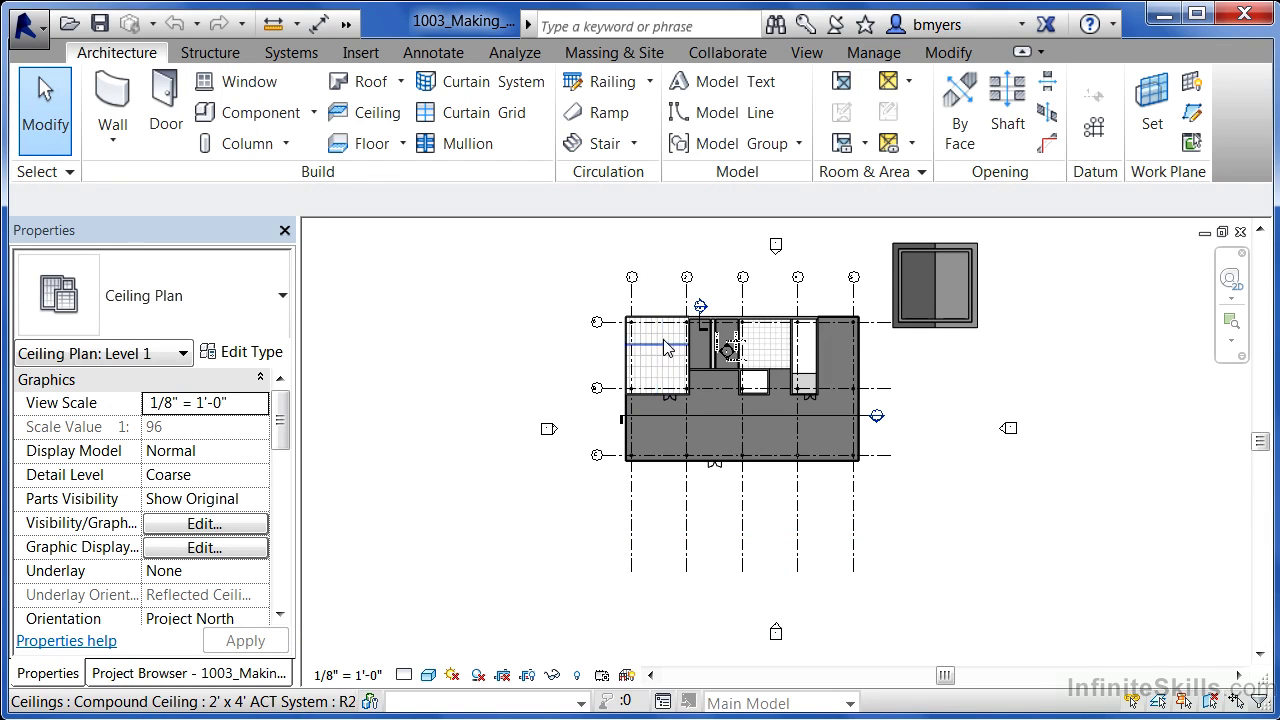
Zoom into the Level 1 ceiling plan, show the Project Browser, and select the 2' x 4' ACT System ceiling.
scroll(720, 323, "up", 2)
scroll(668, 330, "up", 4)
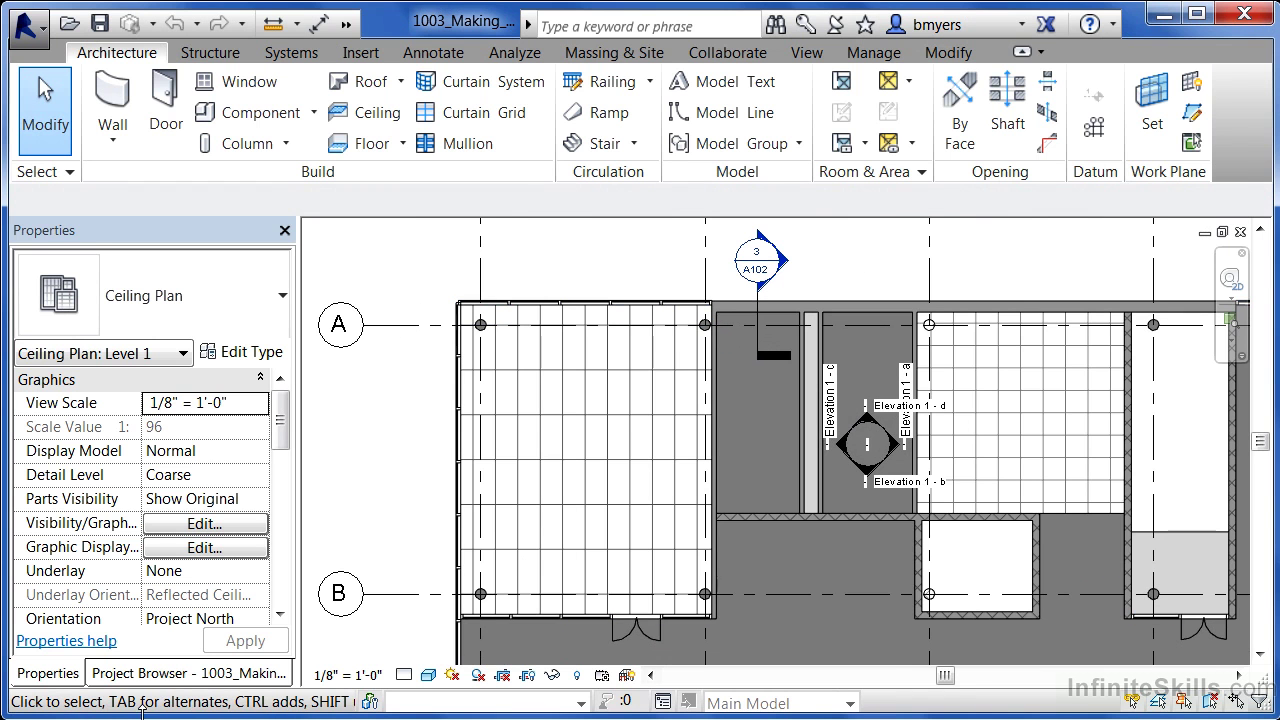
left_click(175, 681)
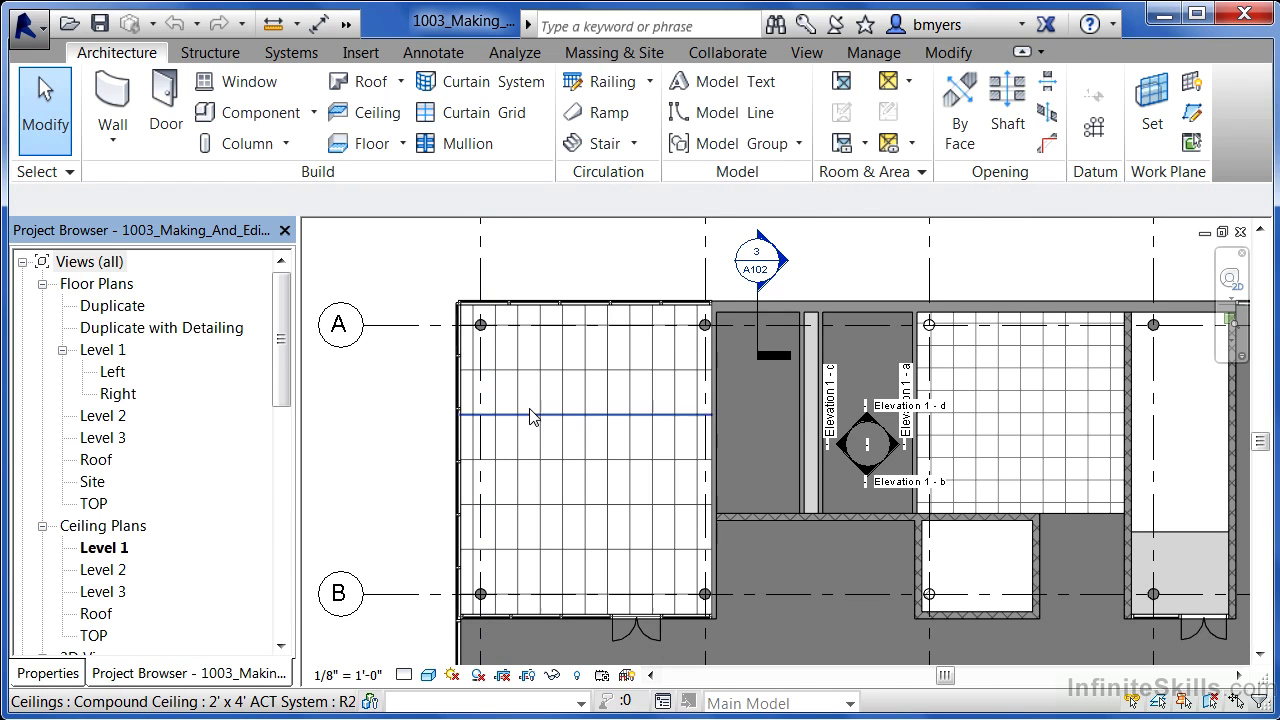
left_click(618, 378)
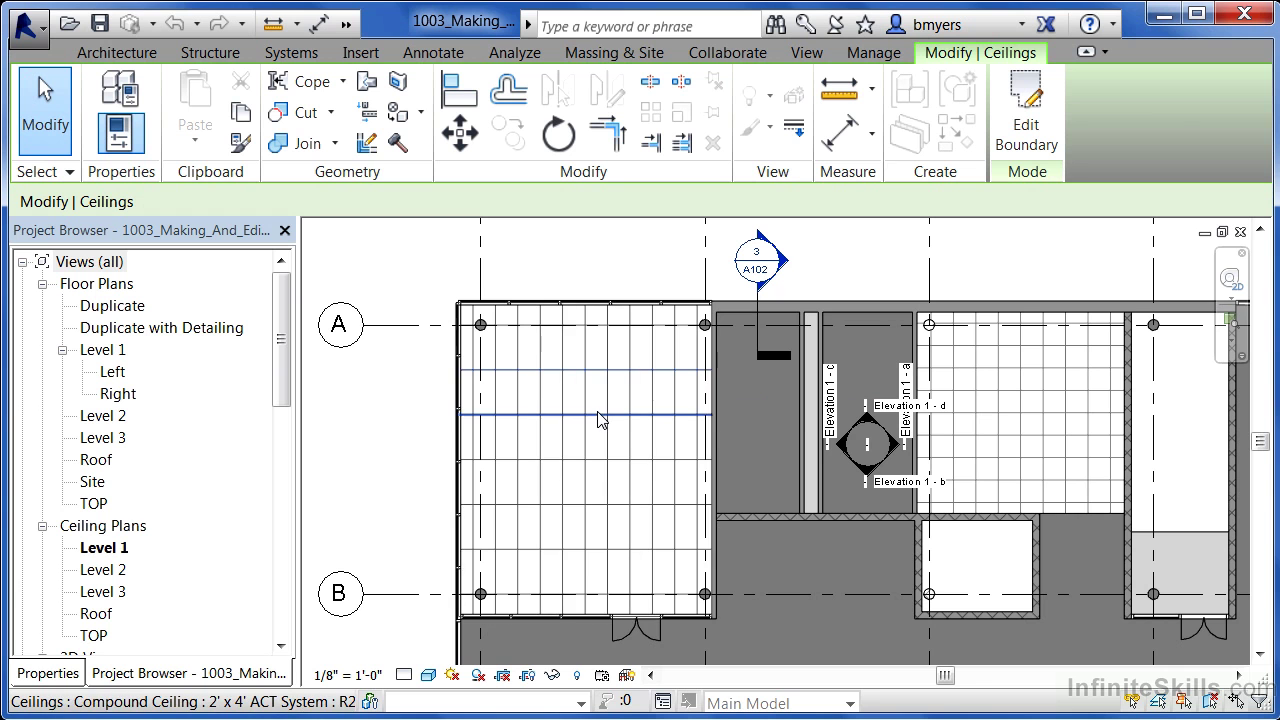
Review the ACT System type's layers (1 5/8" structure, 5/8" acoustic finish) without changing them.
left_click(70, 676)
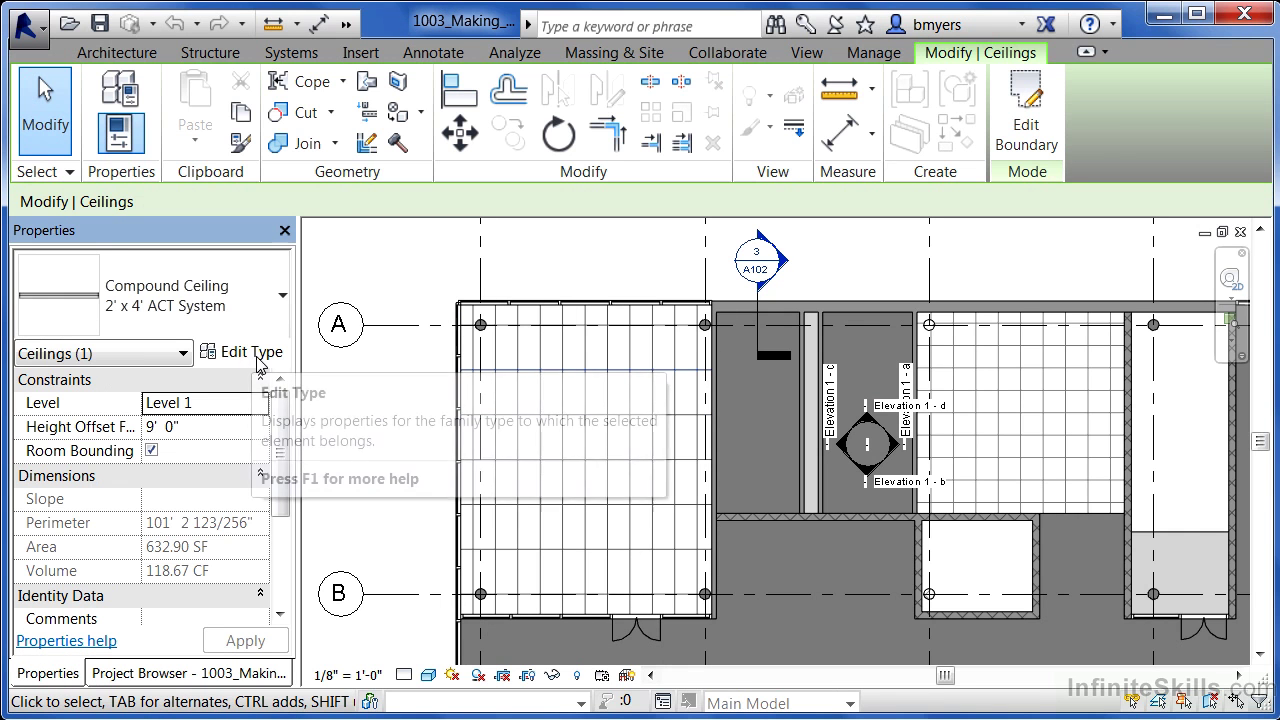
left_click(245, 355)
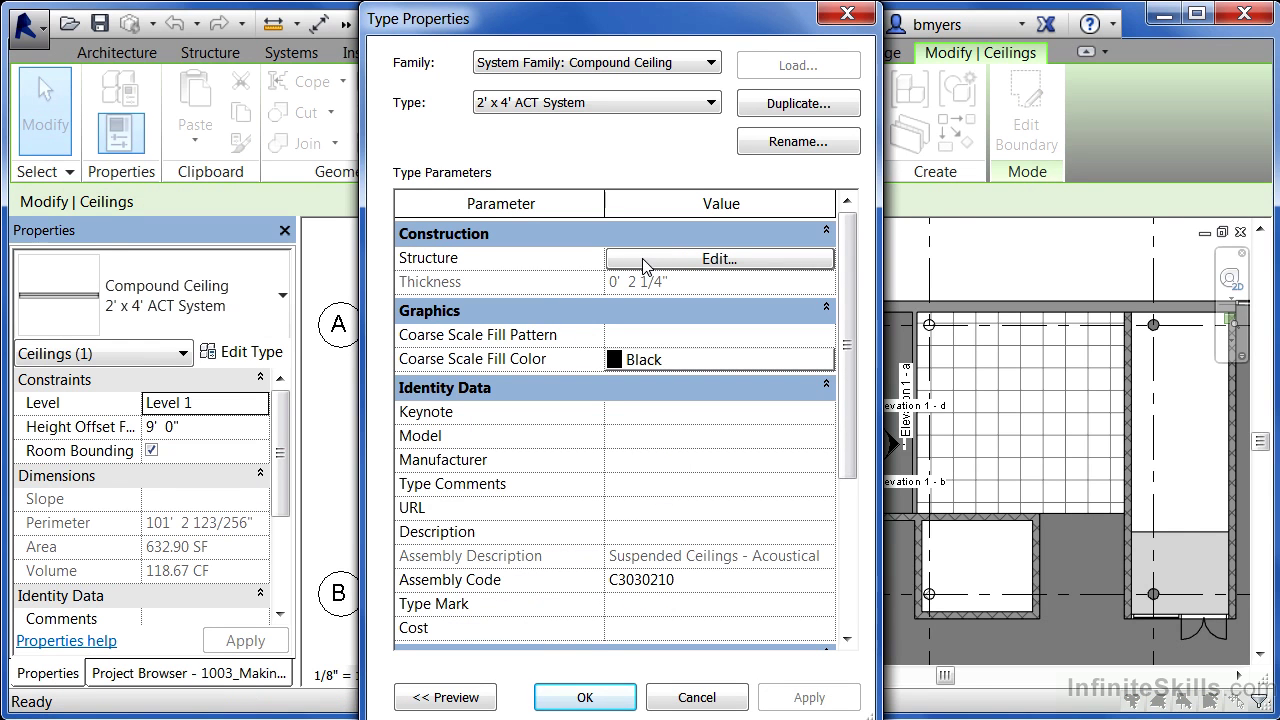
left_click(700, 258)
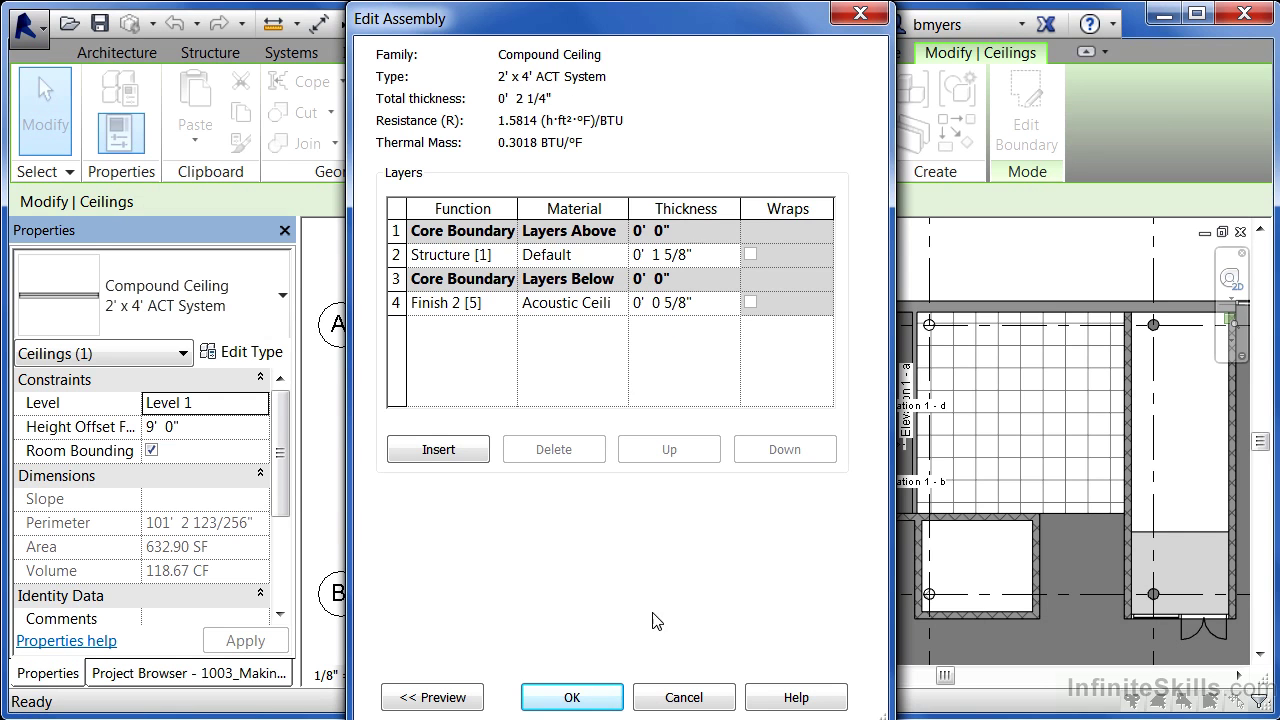
left_click(604, 700)
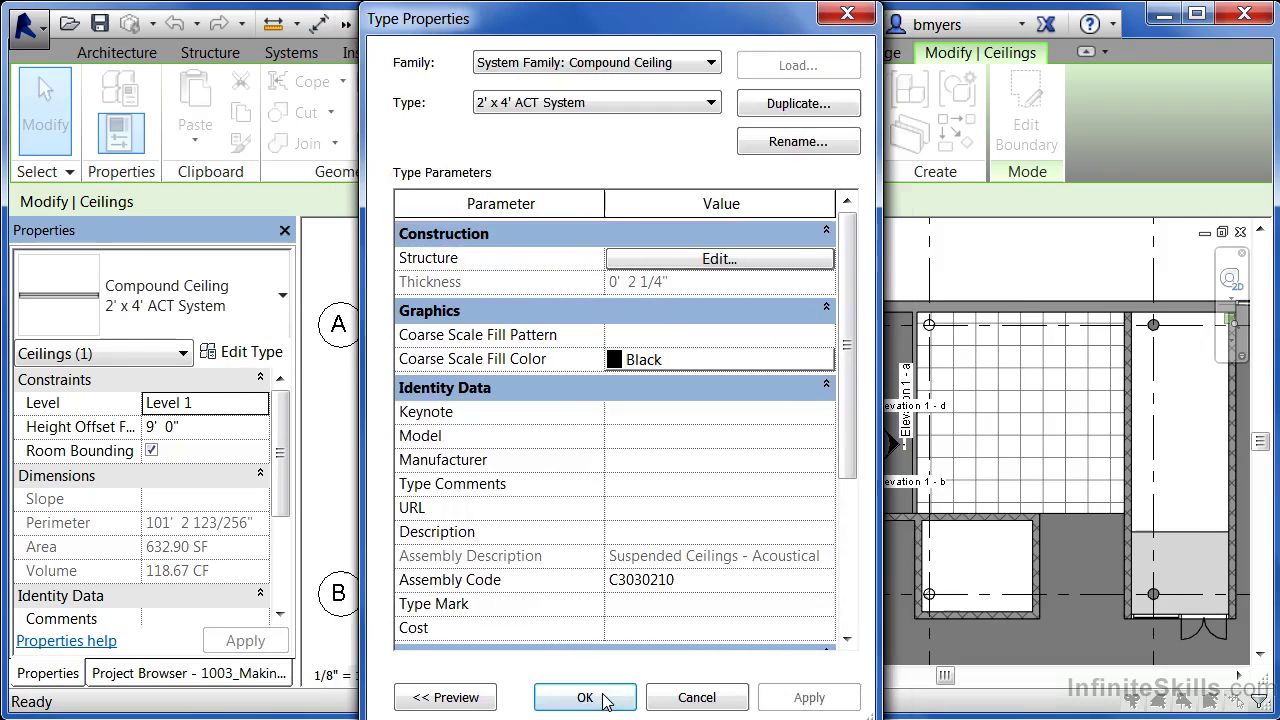
Close the ACT type properties and Tab-select the GWB on Mtl. Stud ceiling beside grid A.
left_click(588, 695)
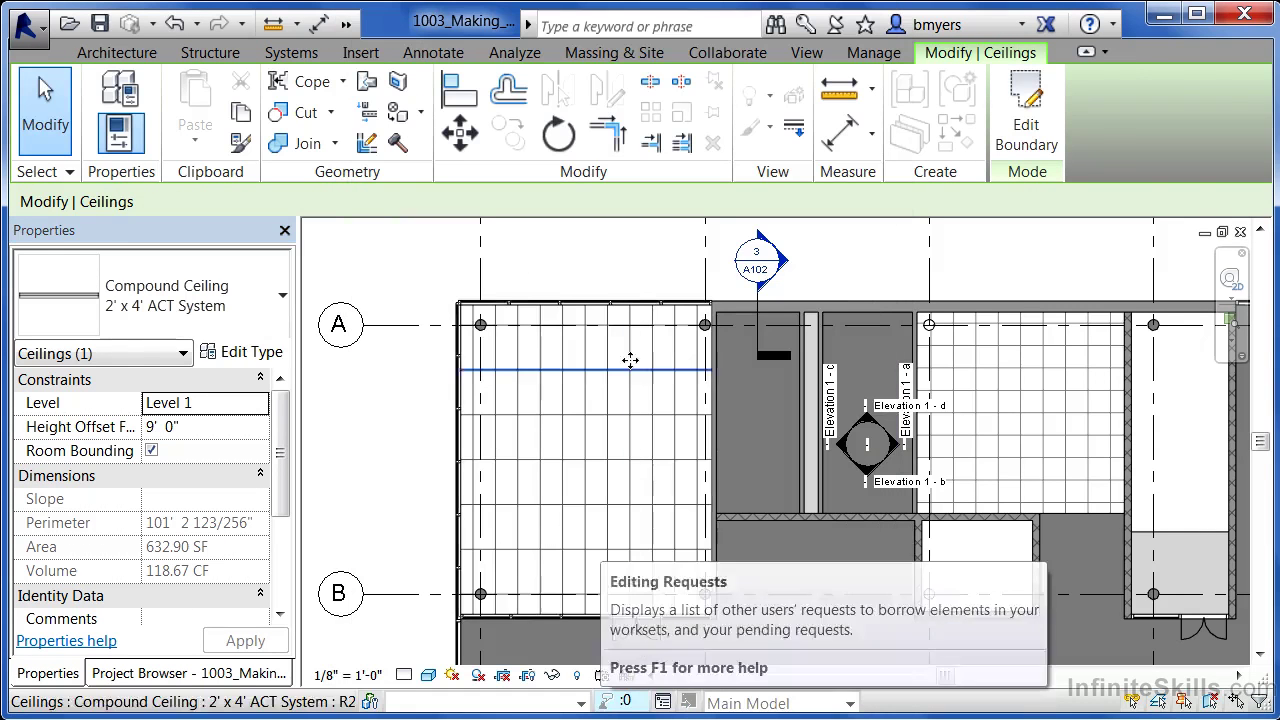
left_click(638, 266)
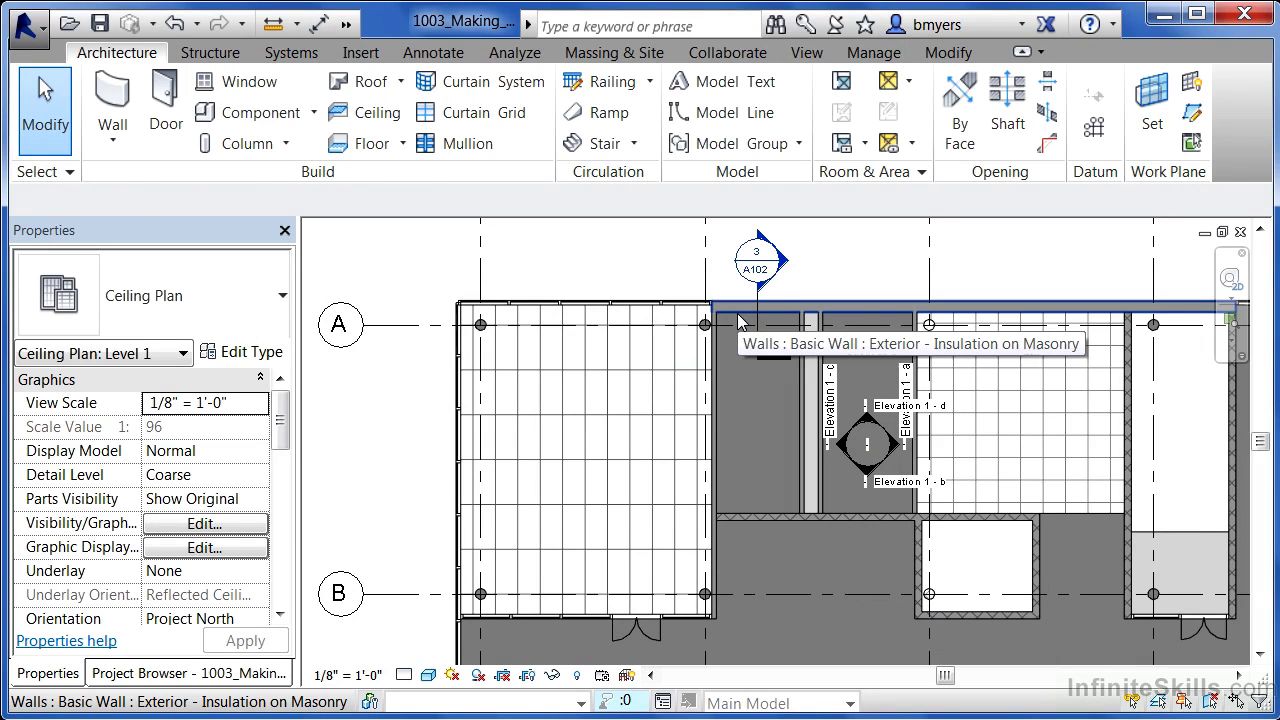
key("Tab")
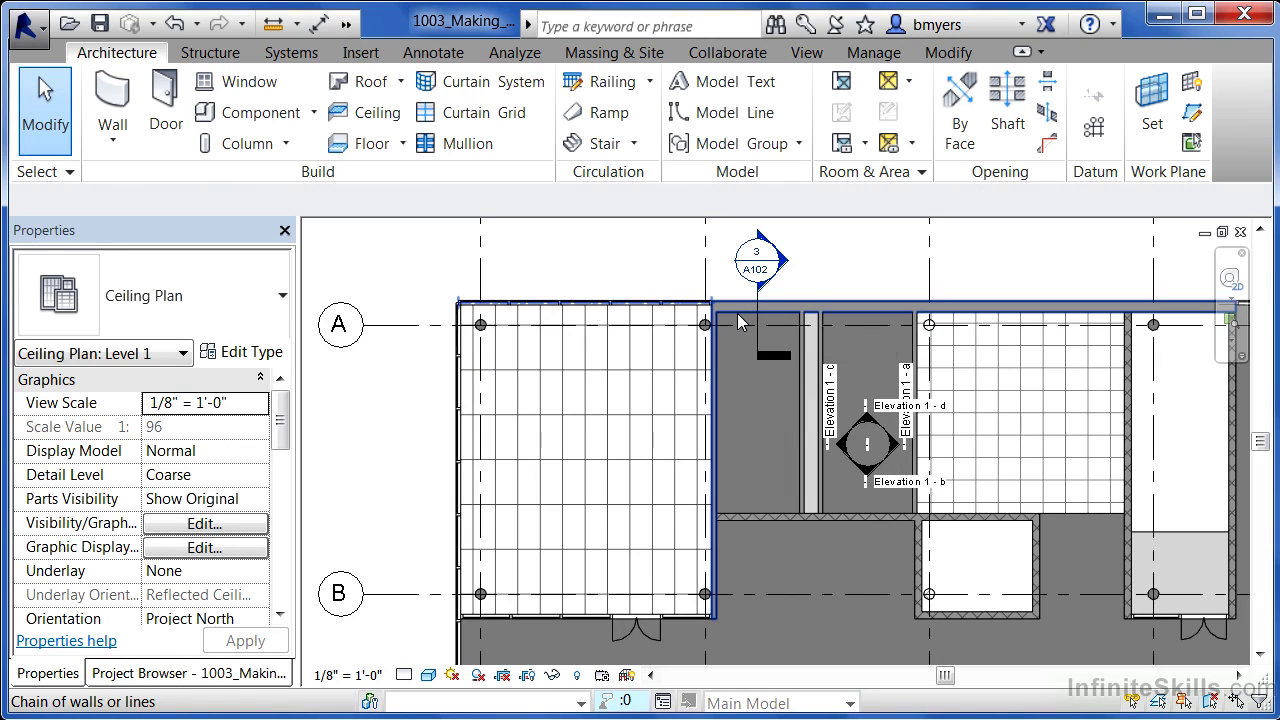
key("Tab")
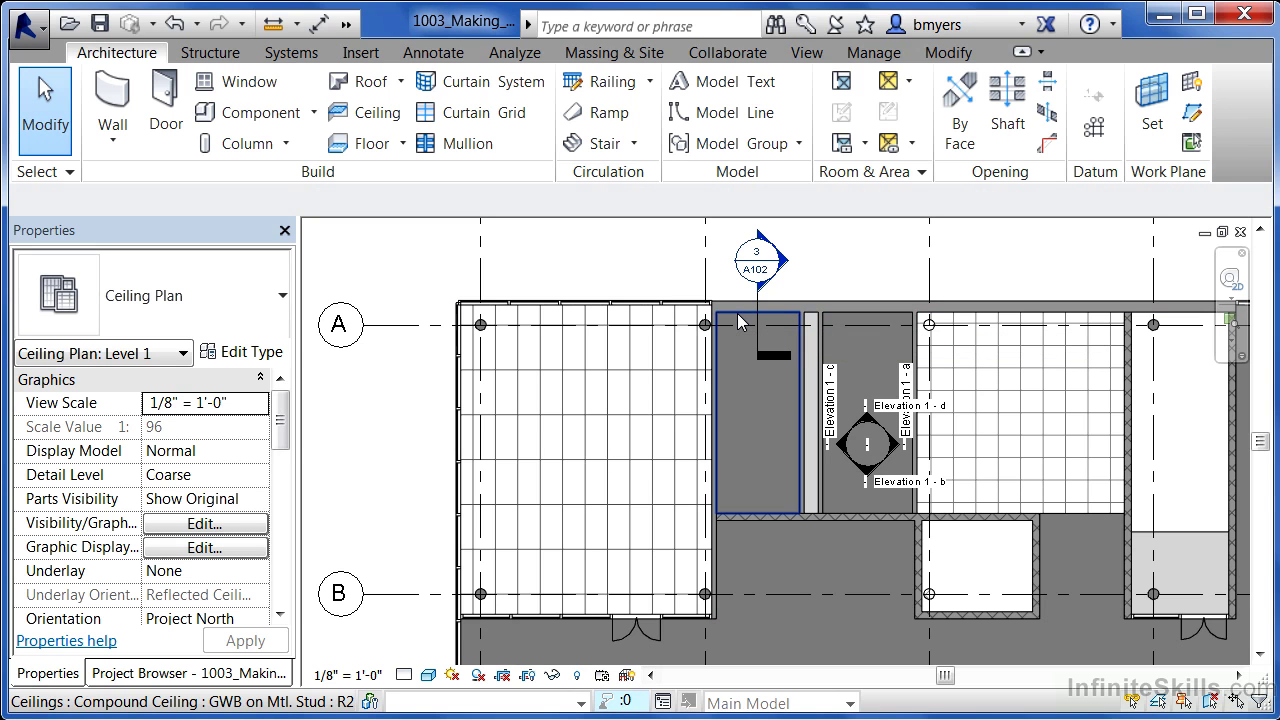
left_click(740, 322)
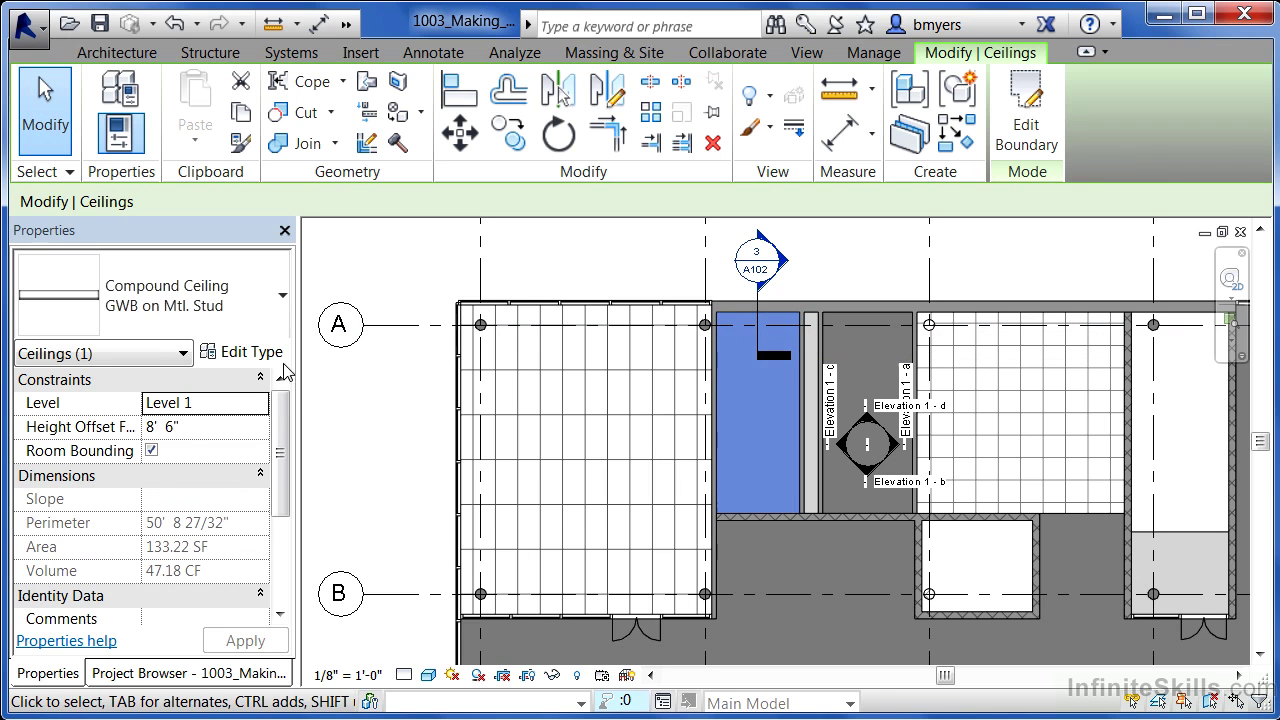
Open the GWB on Mtl. Stud layer structure, pick its 5/8" Gypsum Wall finish layer, and move the dialog aside.
left_click(245, 353)
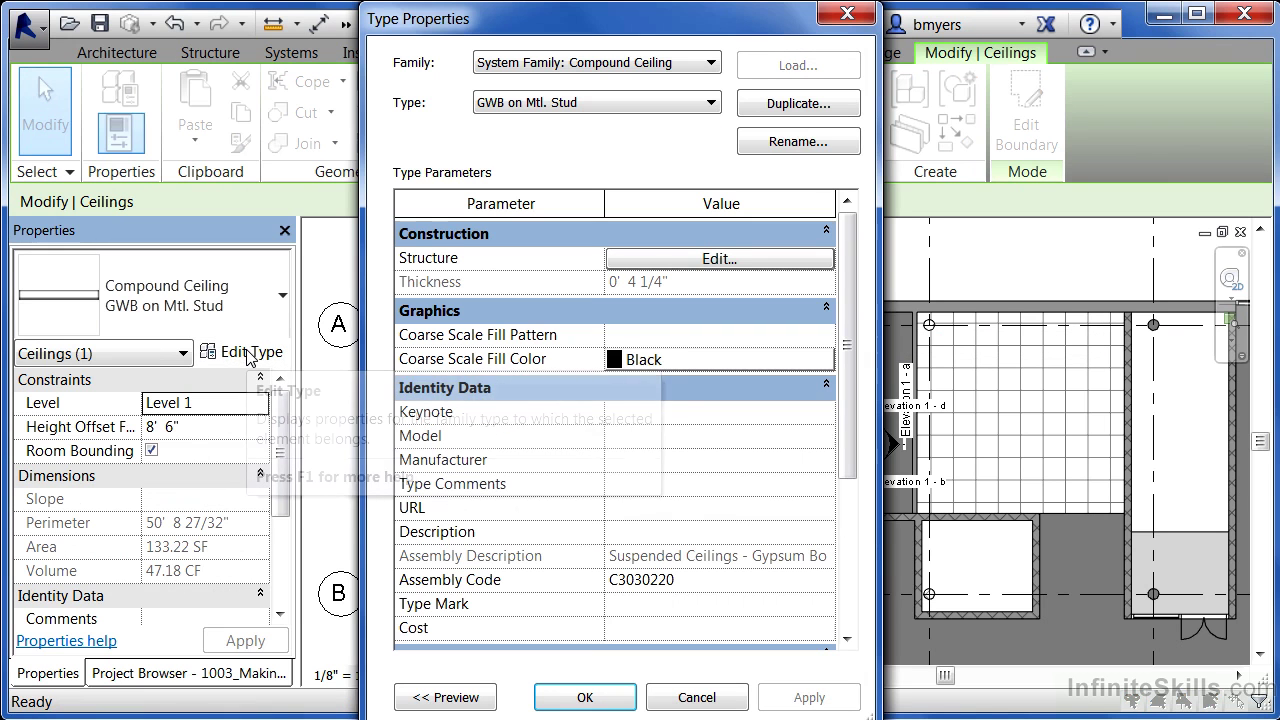
left_click(651, 259)
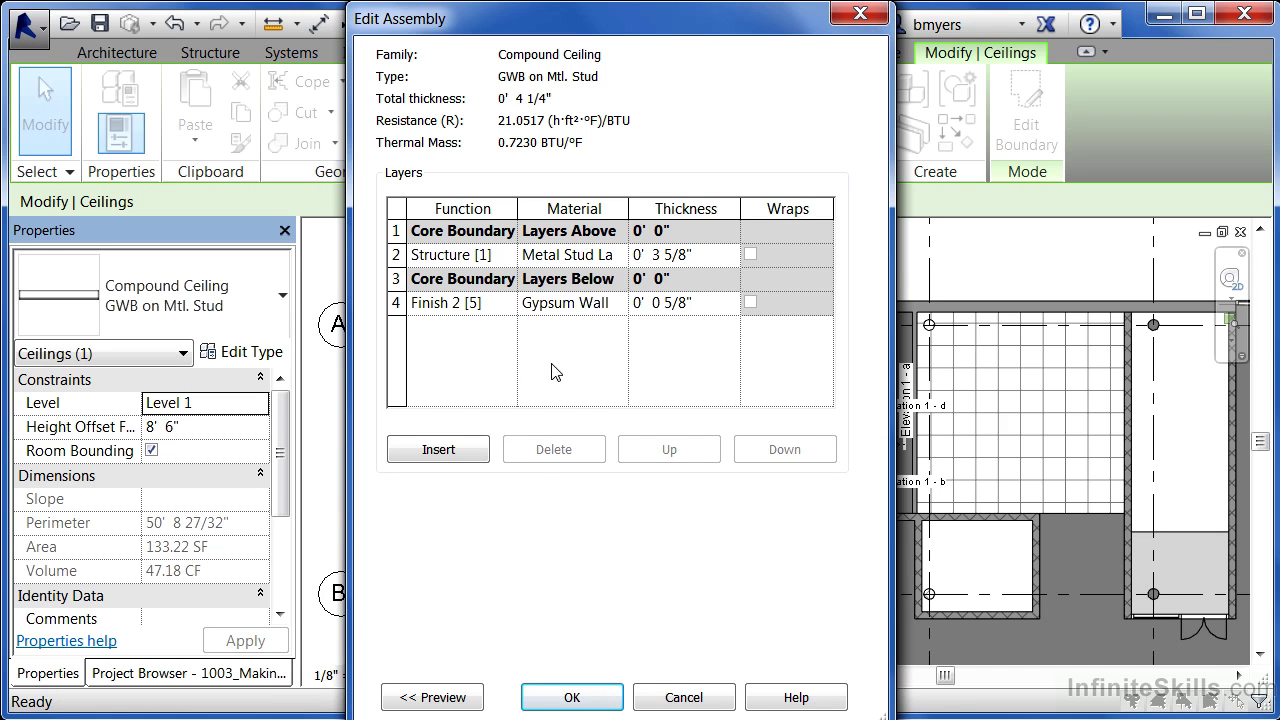
left_click(396, 300)
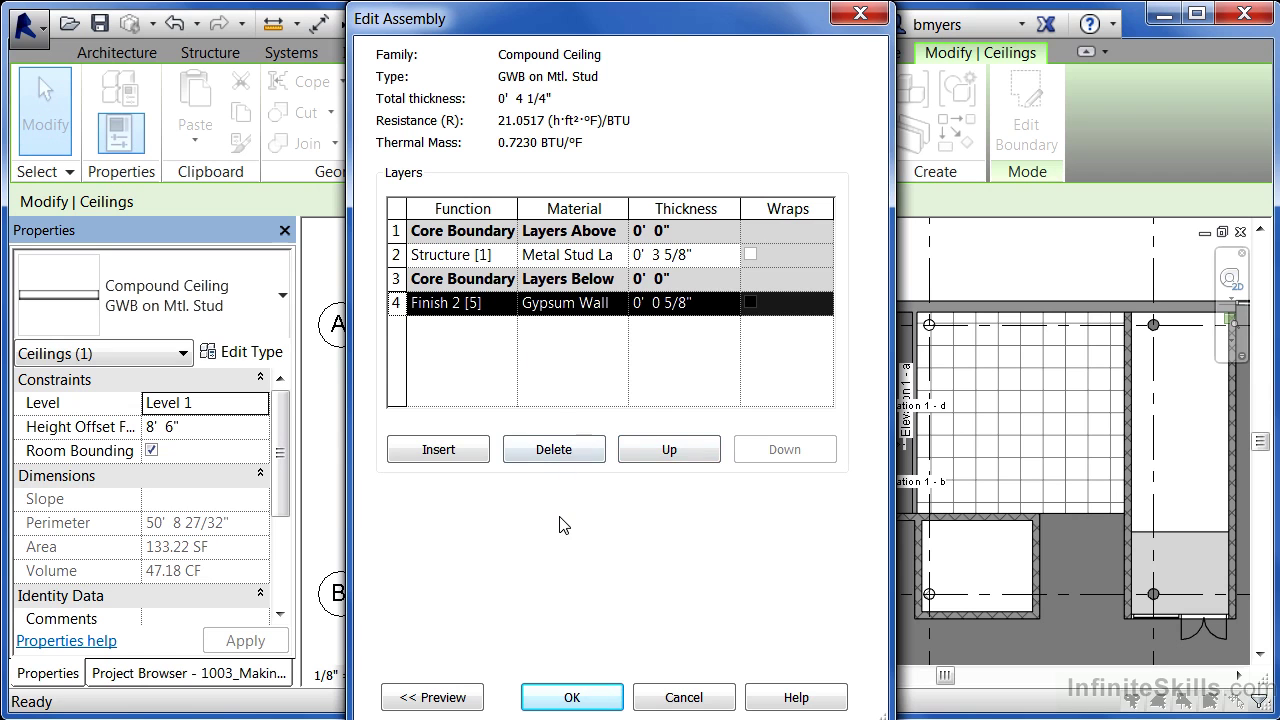
left_click_drag(750, 28, 528, 39)
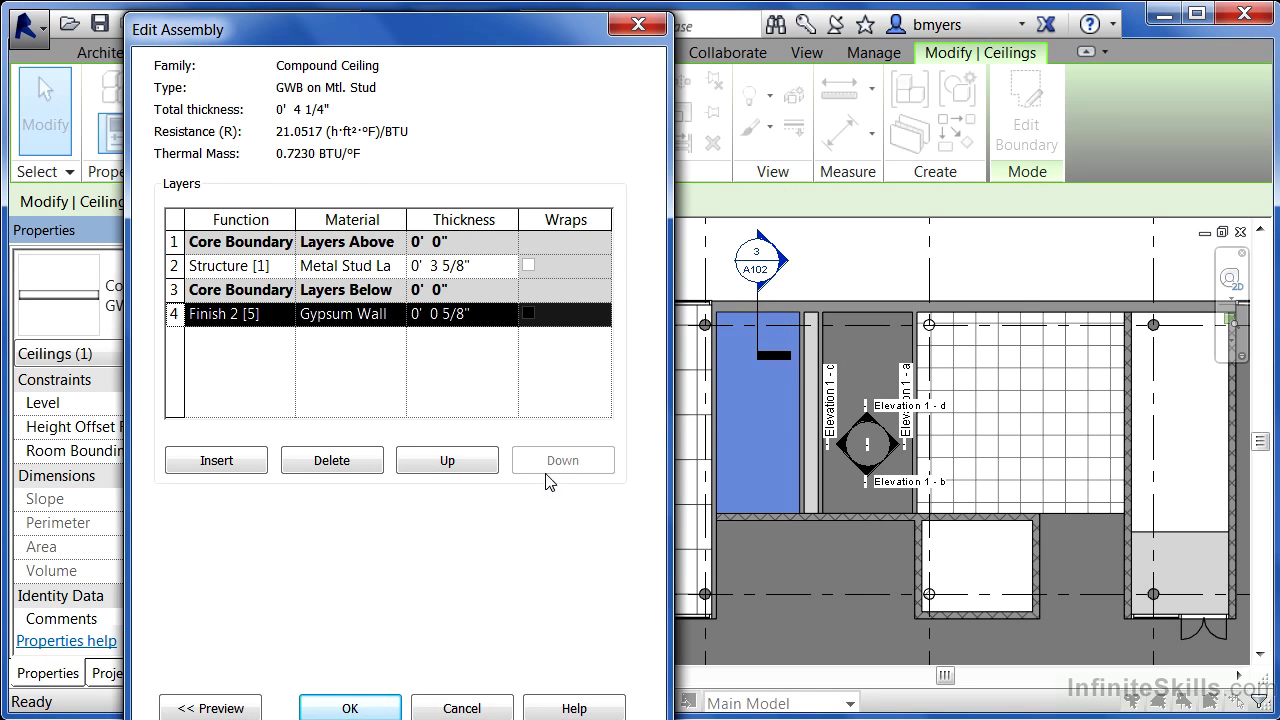
Give the finish layer's Gypsum Wall Board material a Sand - Dense surface pattern.
left_click(363, 313)
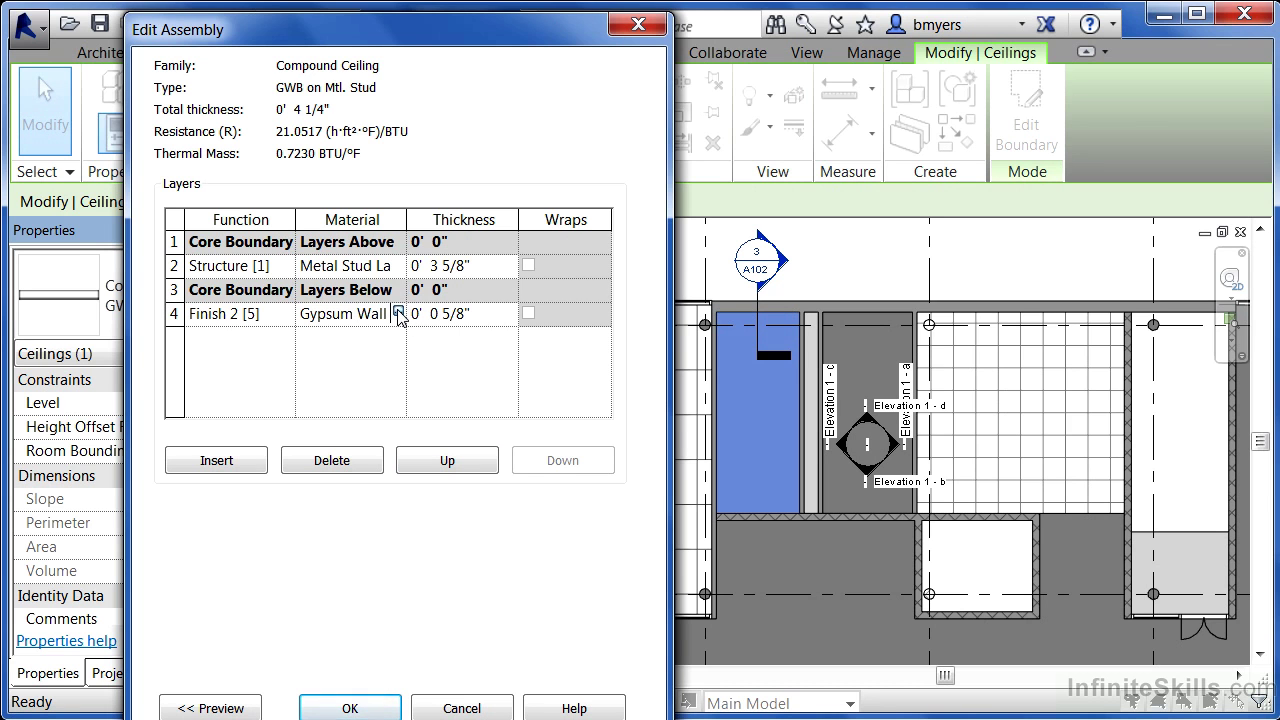
left_click(398, 314)
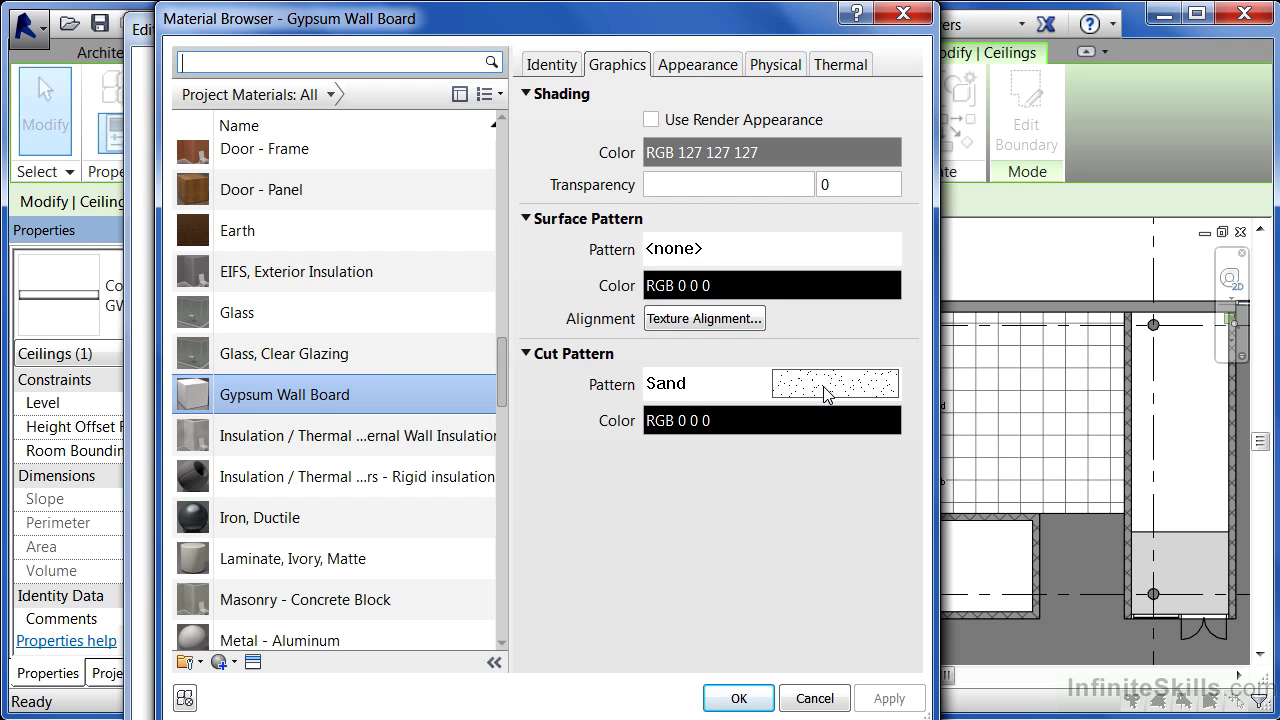
left_click(743, 262)
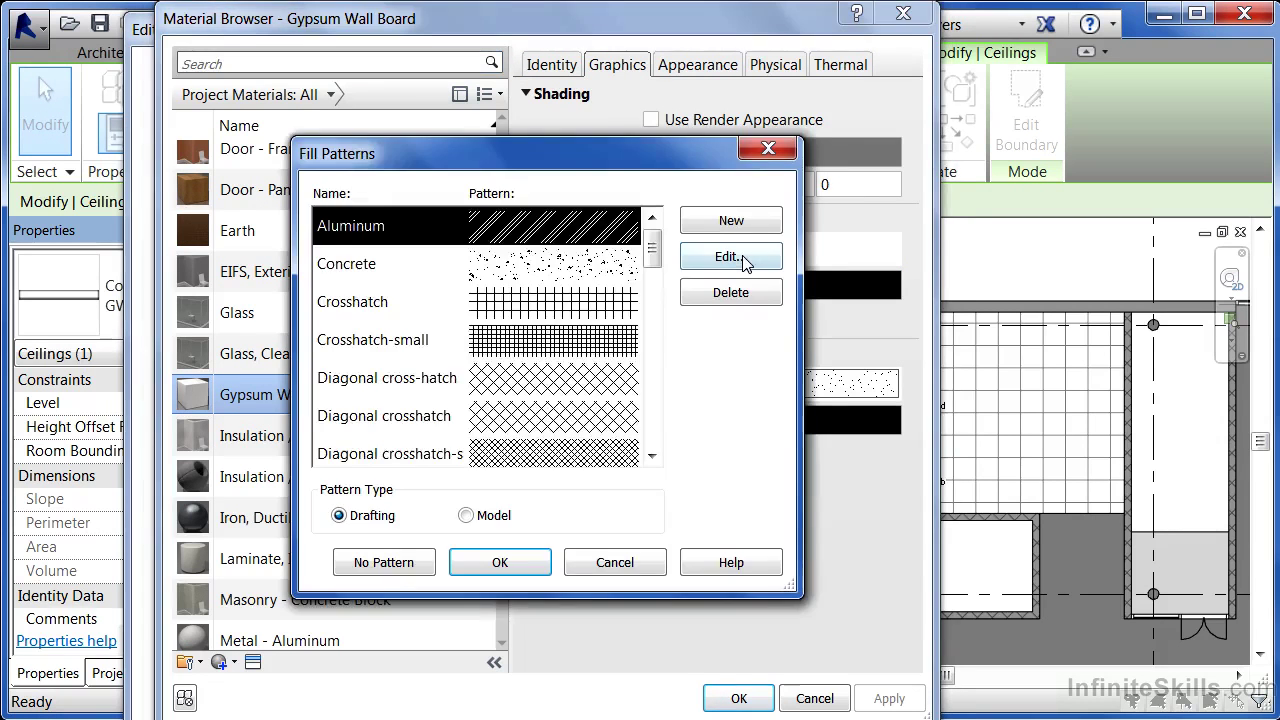
left_click_drag(652, 240, 669, 374)
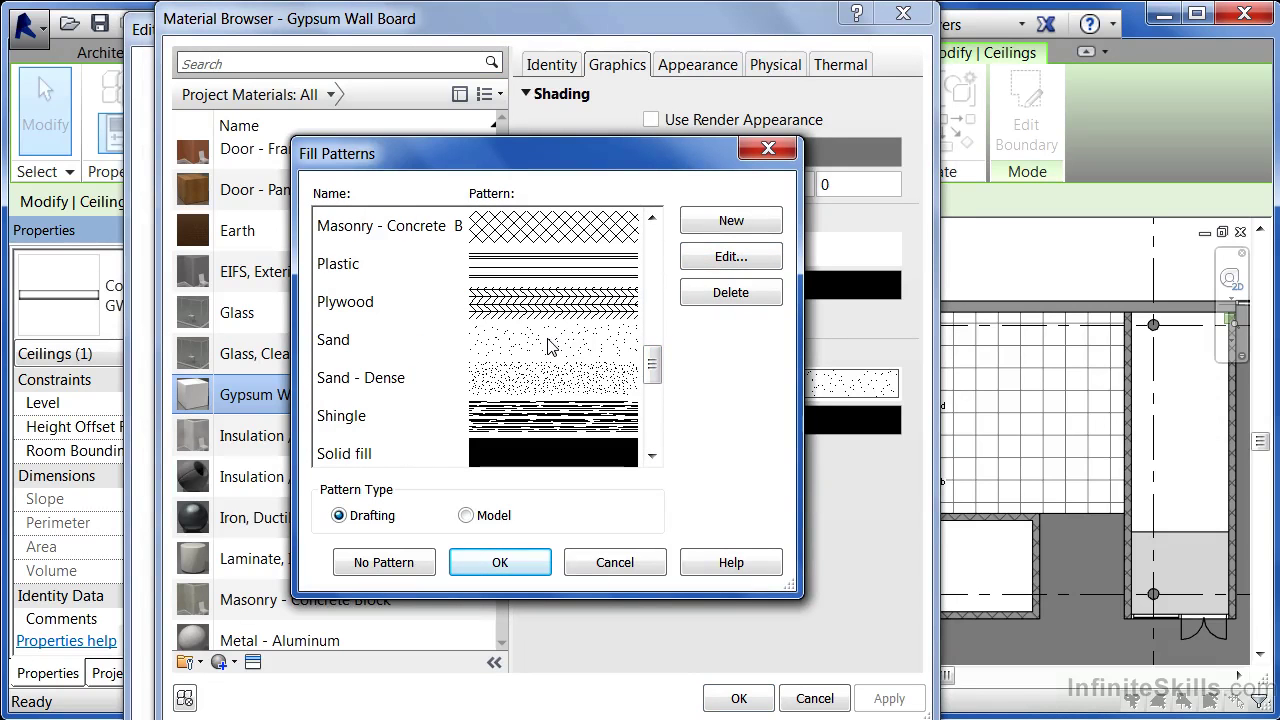
left_click(383, 384)
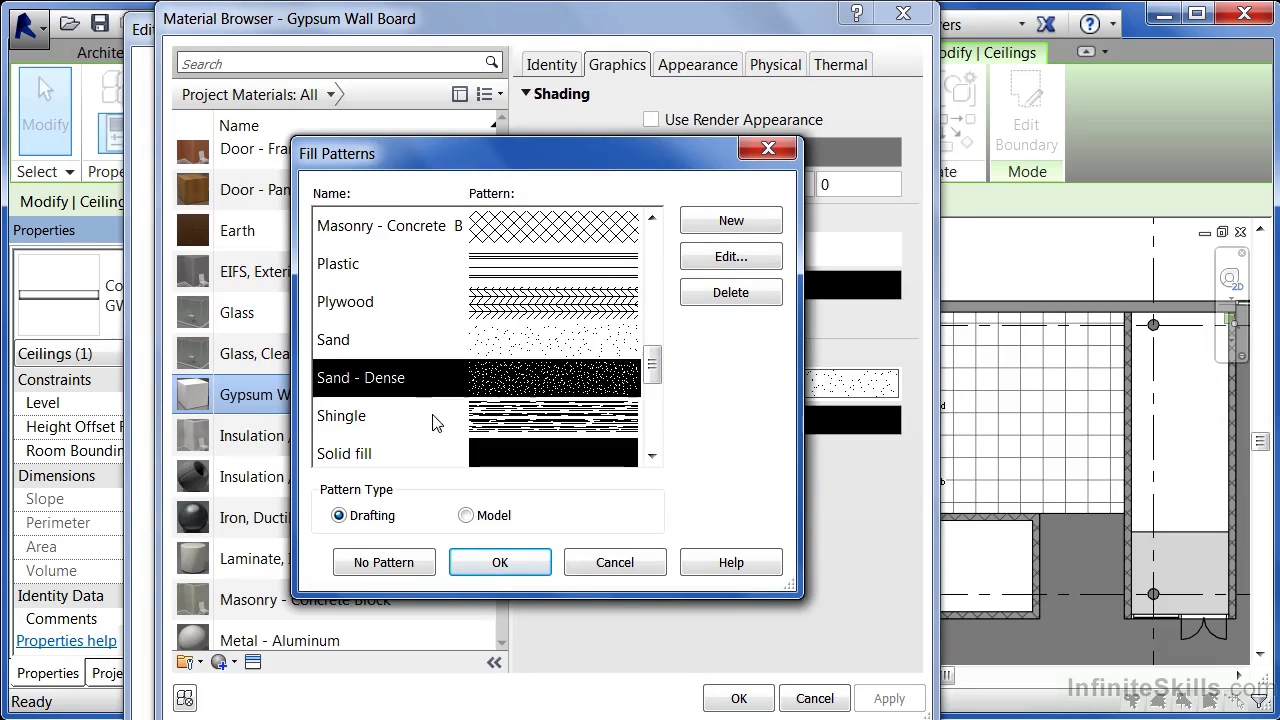
left_click(497, 565)
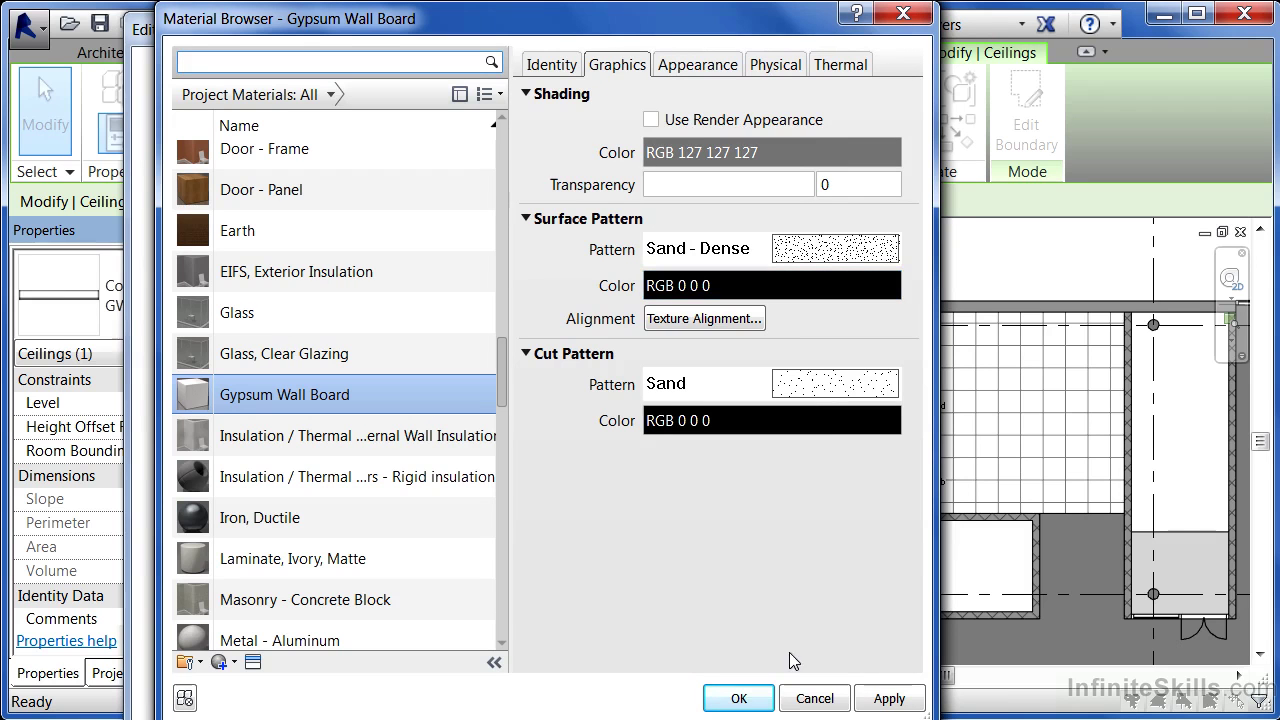
Accept the material change and close the Edit Assembly and Type Properties dialogs.
left_click(738, 700)
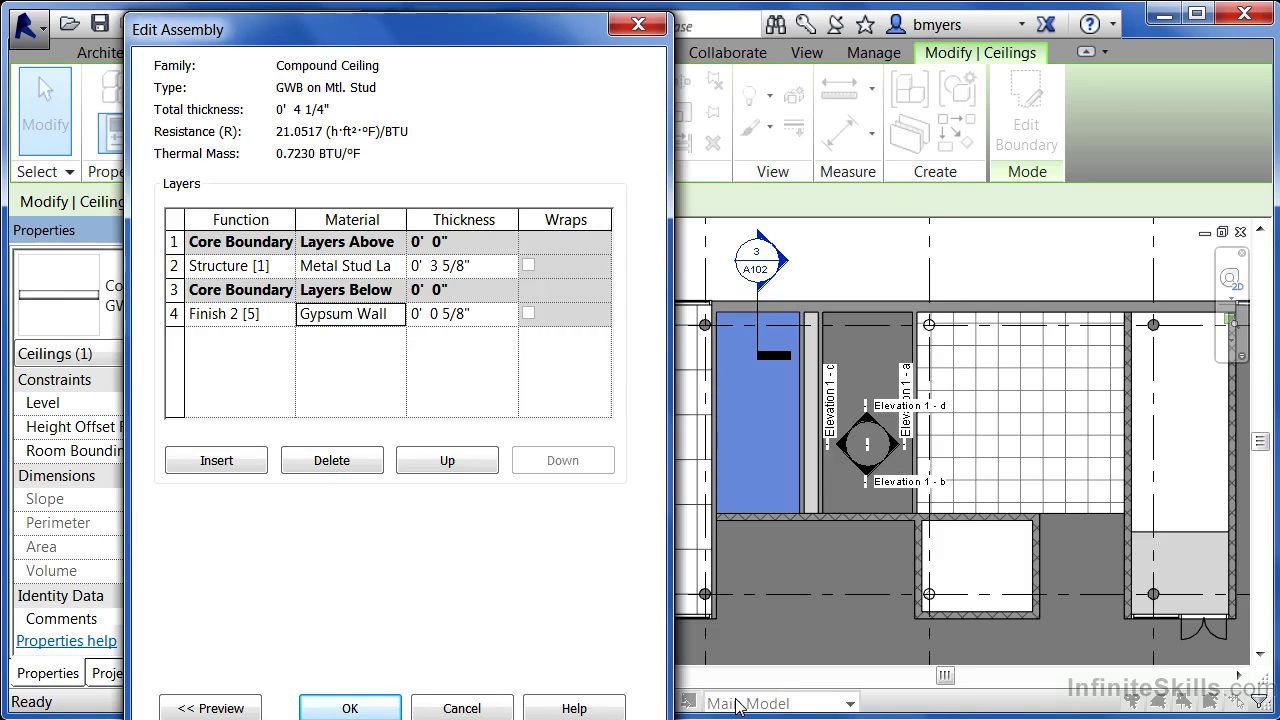
left_click(352, 708)
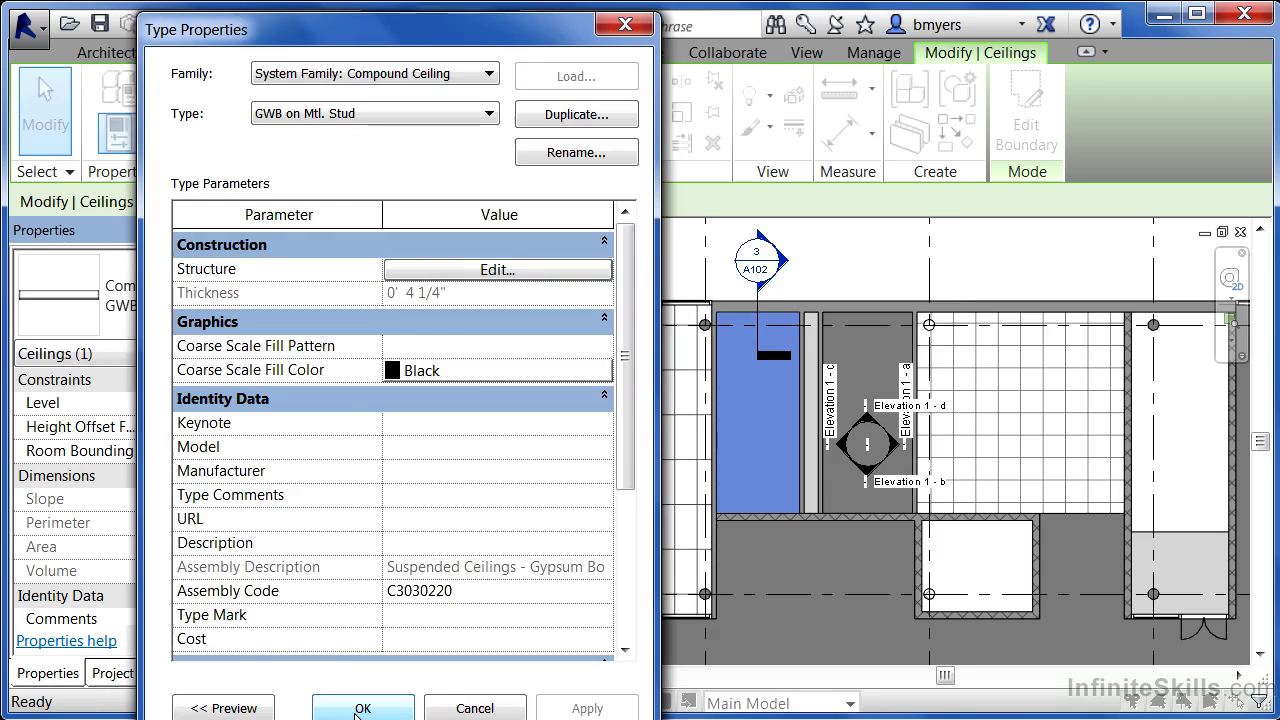
left_click(363, 702)
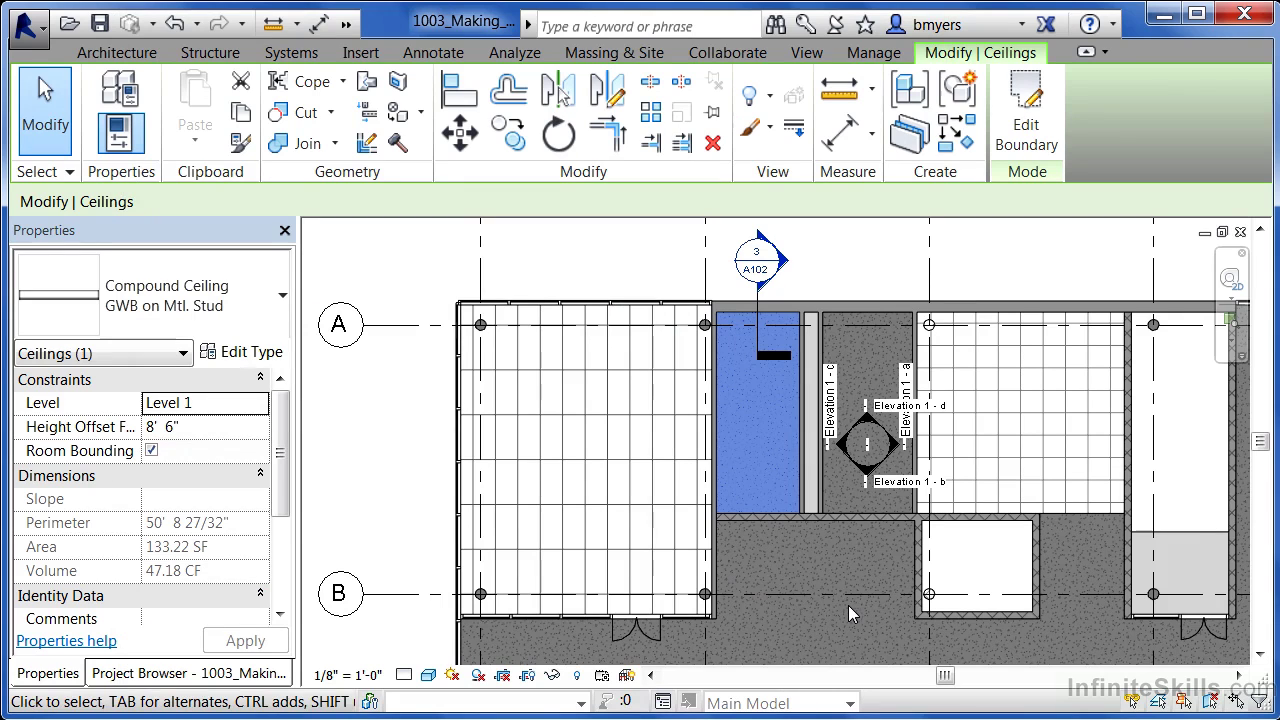
Switch the Level 1 ceiling plan to Hidden Line so the Sand - Dense pattern shows.
left_click(429, 675)
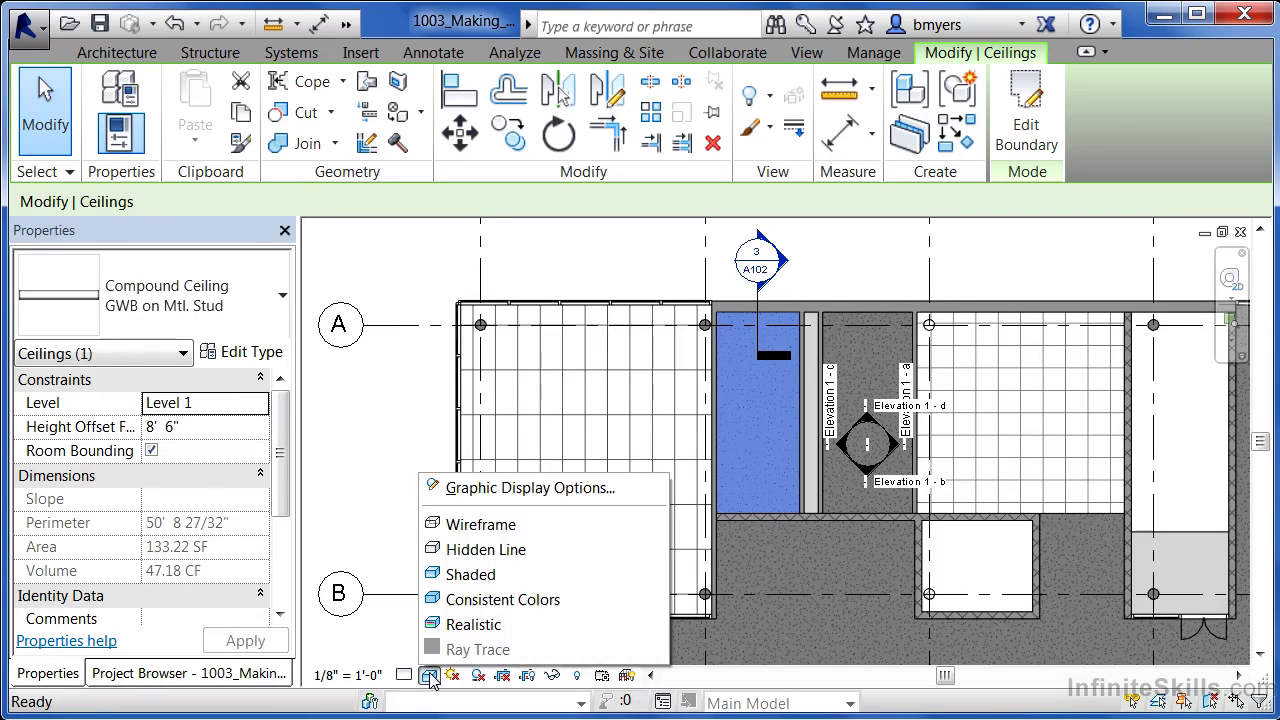
left_click(465, 550)
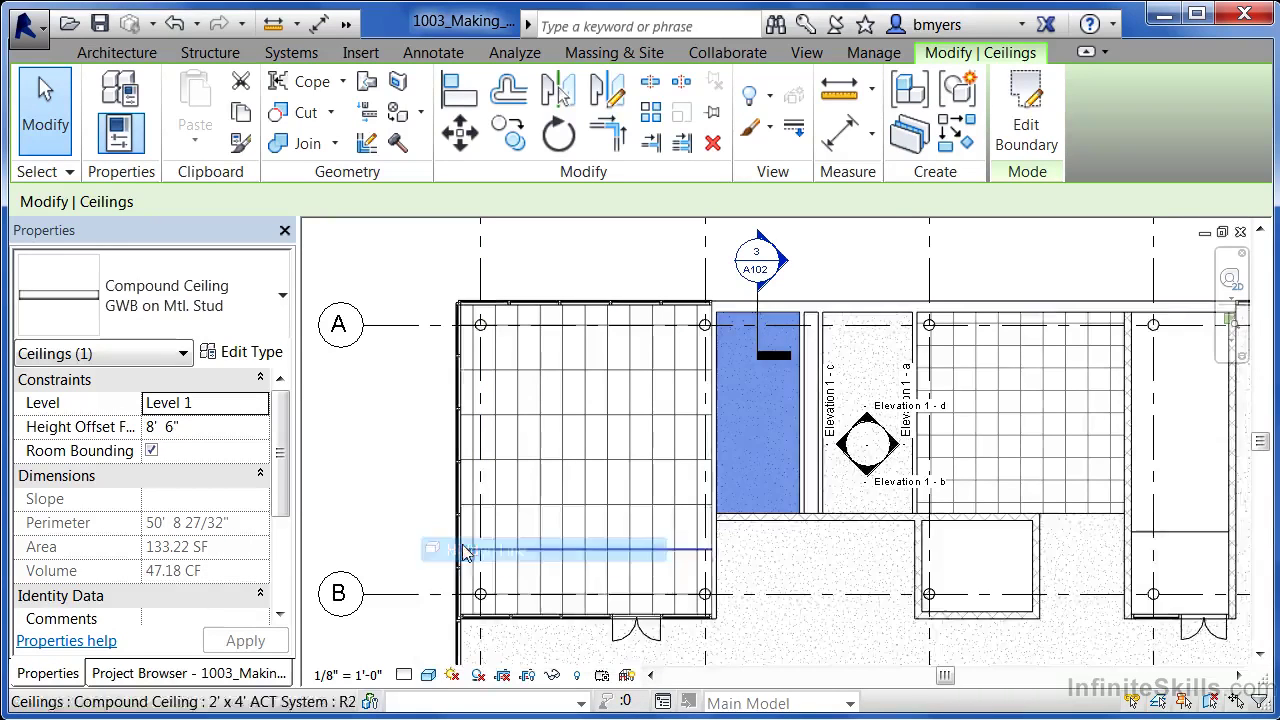
scroll(822, 657, "up", 4)
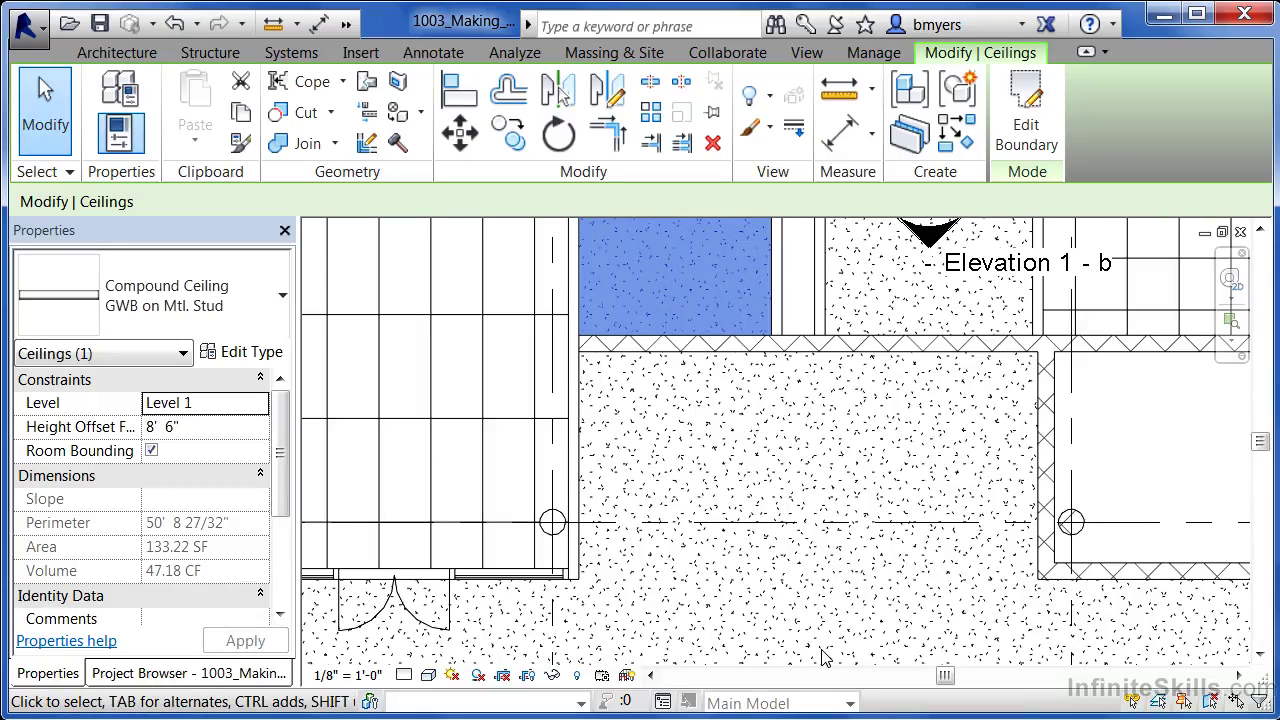
scroll(740, 609, "down", 5)
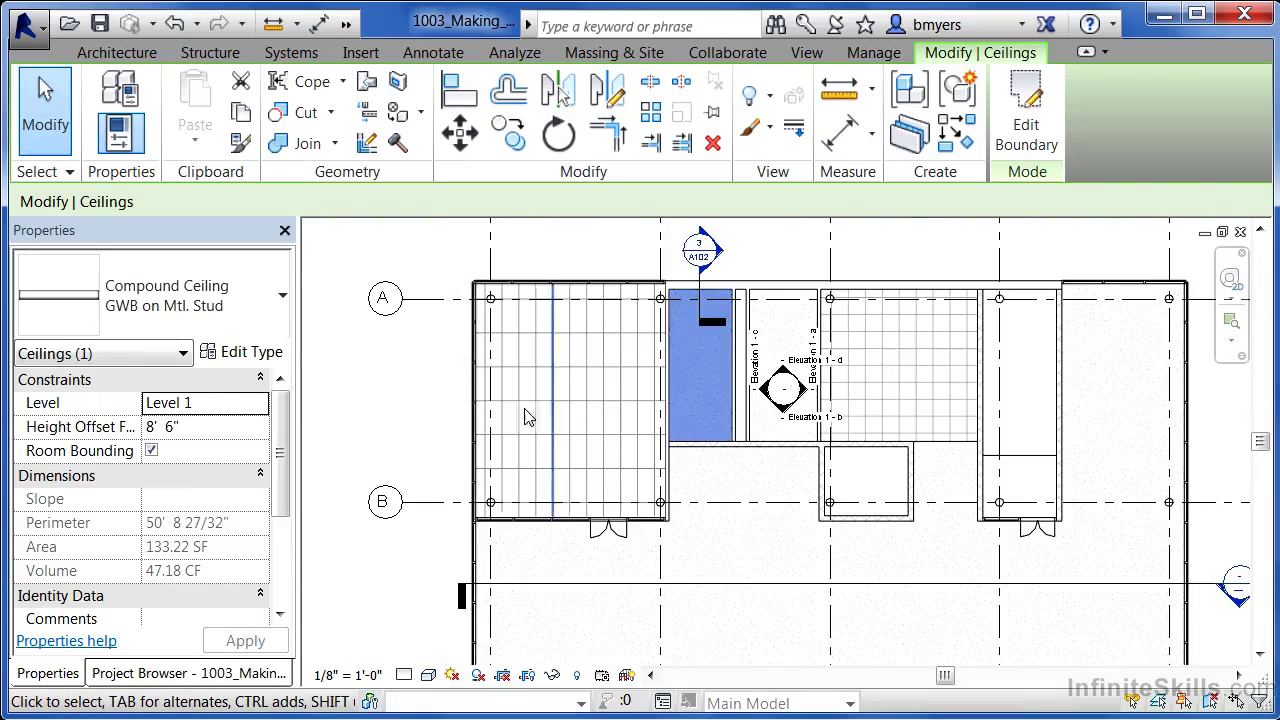
Reselect the 2' x 4' ACT ceiling and open its type's layer structure showing the acoustic finish.
left_click(445, 398)
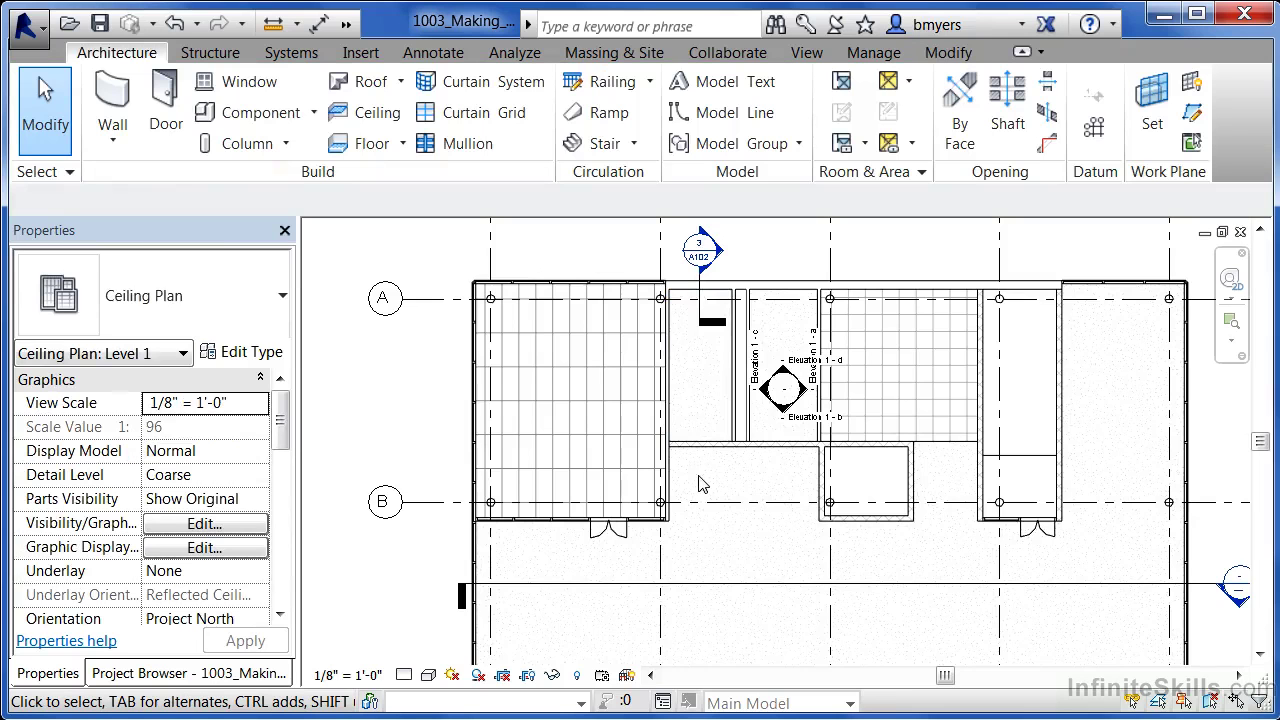
left_click(597, 337)
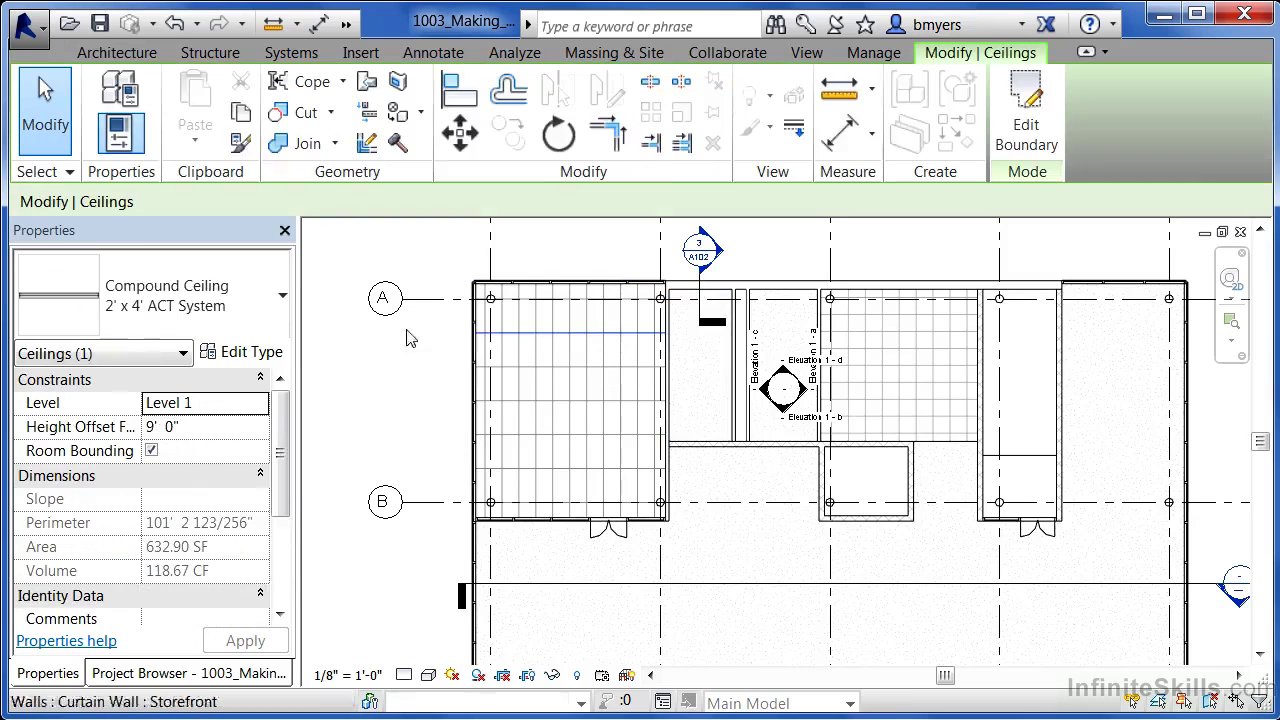
left_click(245, 352)
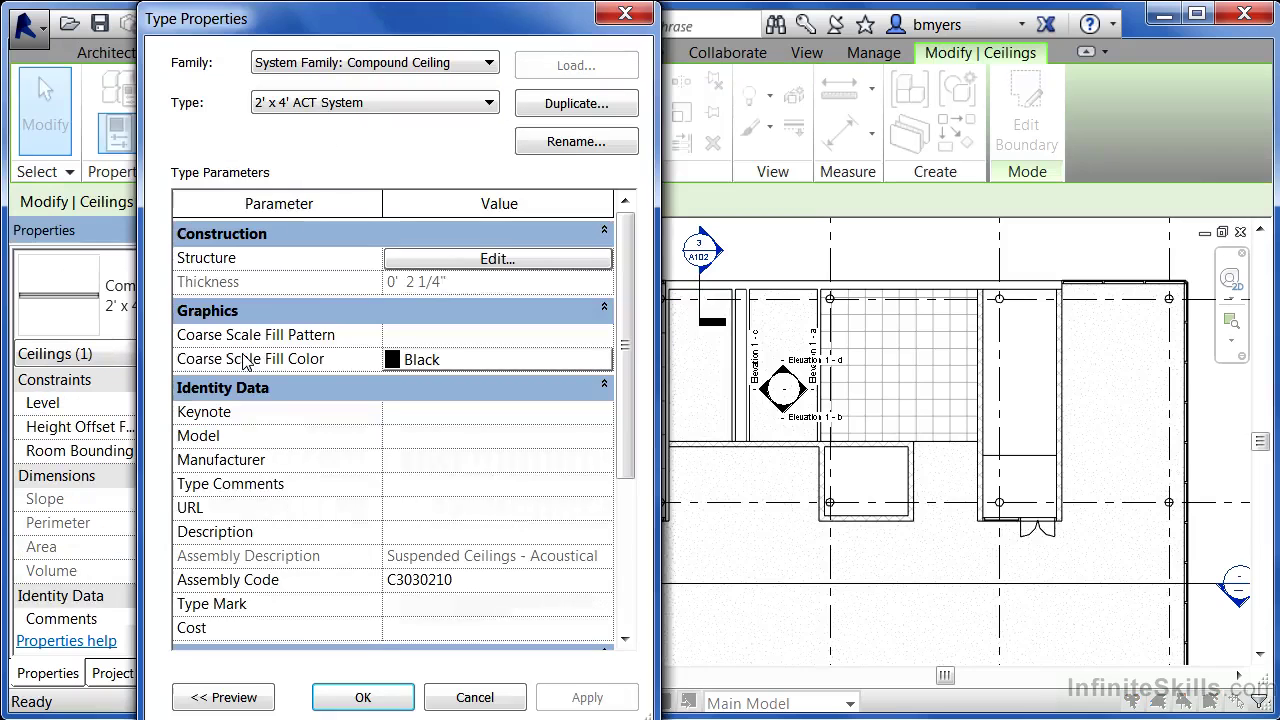
left_click(455, 259)
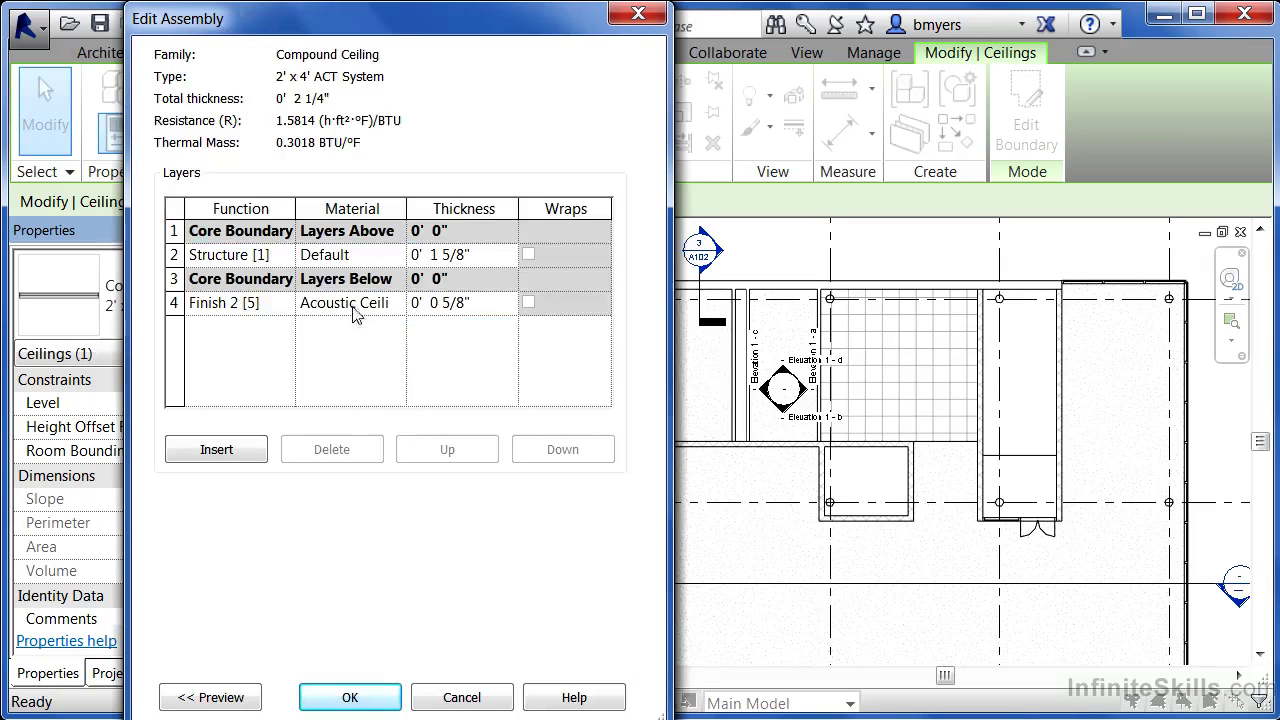